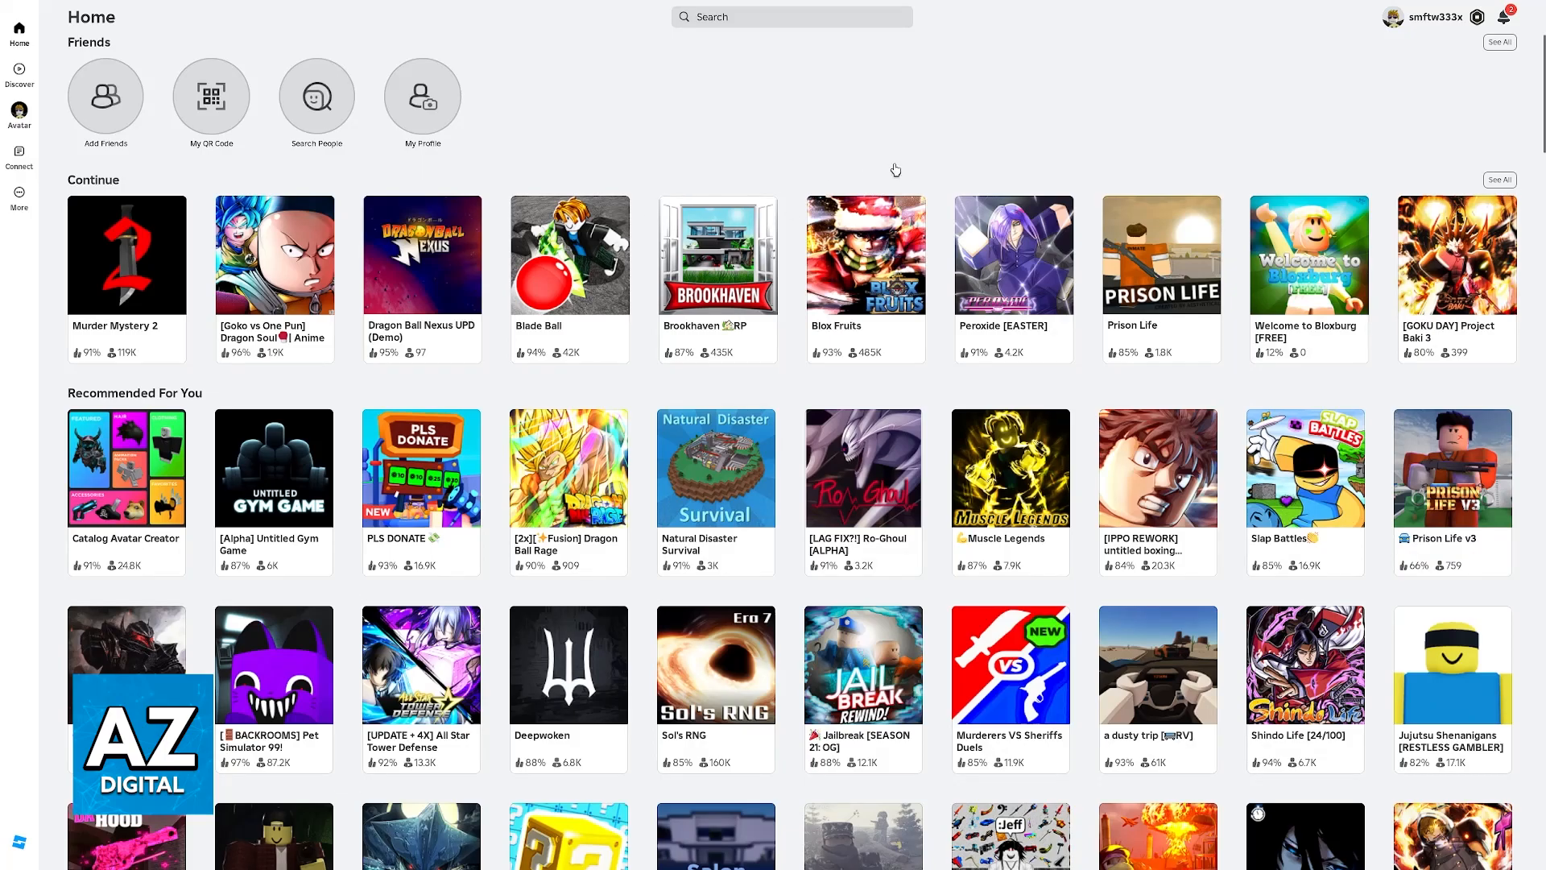
Search Roblox for "murder mystery 2" and browse the Experiences results
left_click(819, 19)
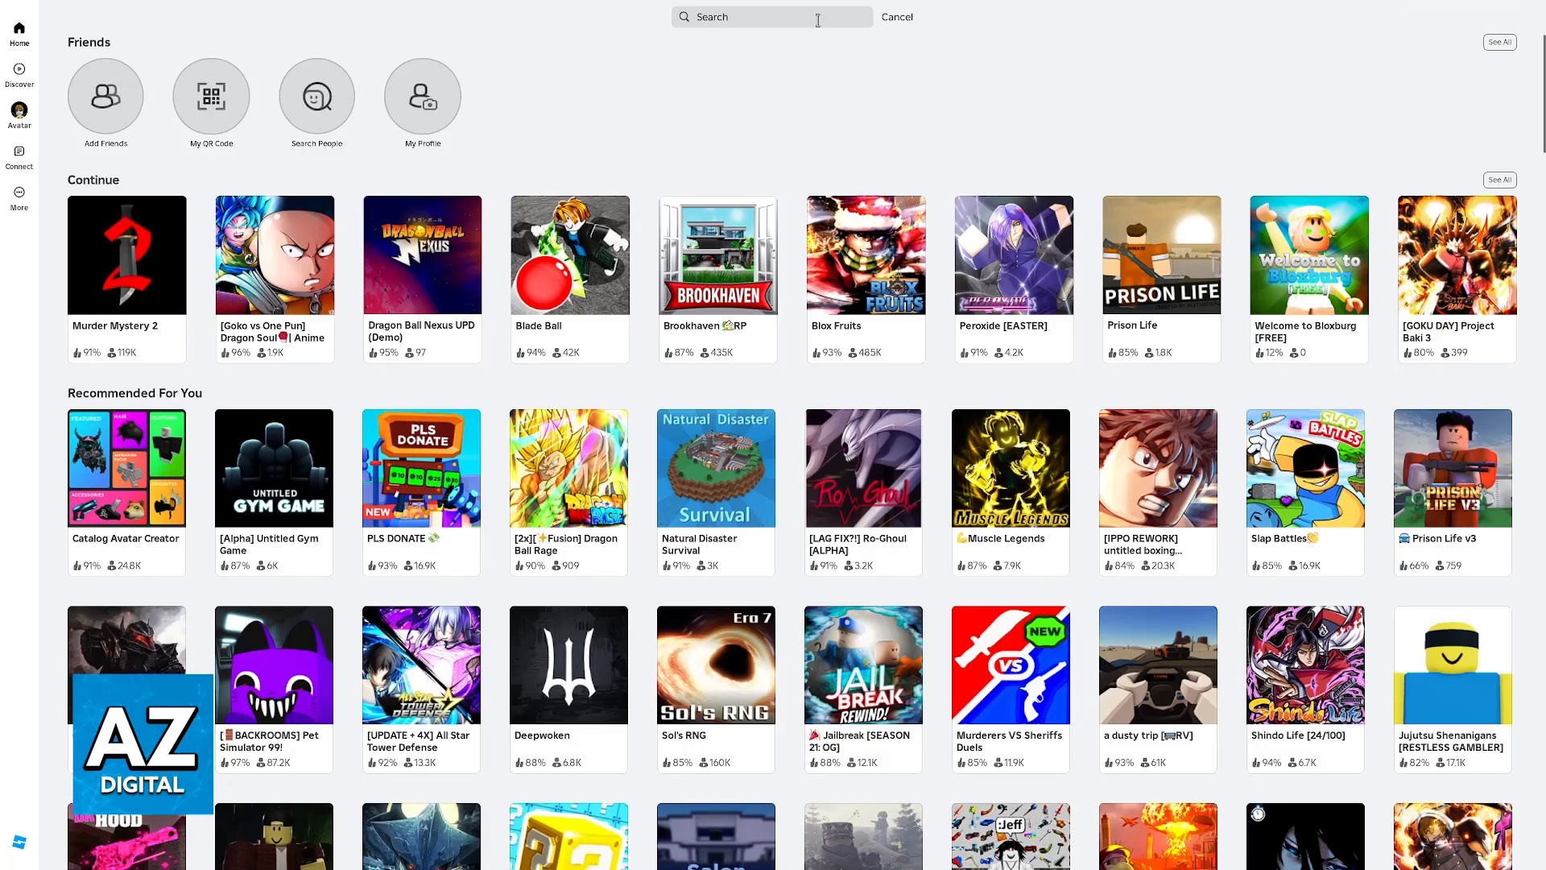
type("murder mystery 2")
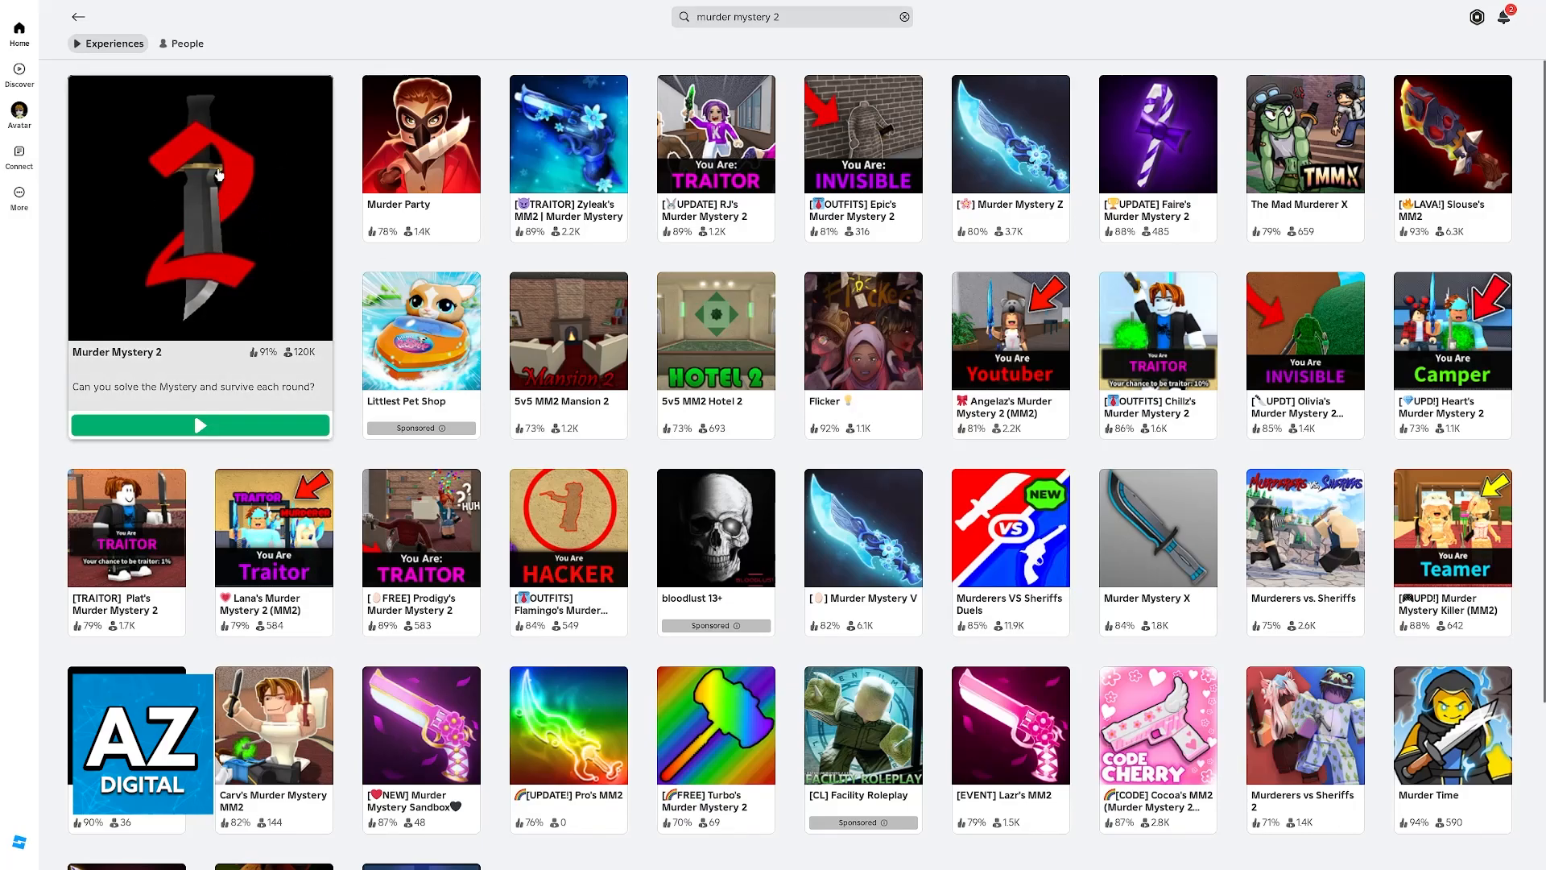
scroll(434, 450, "down", 3)
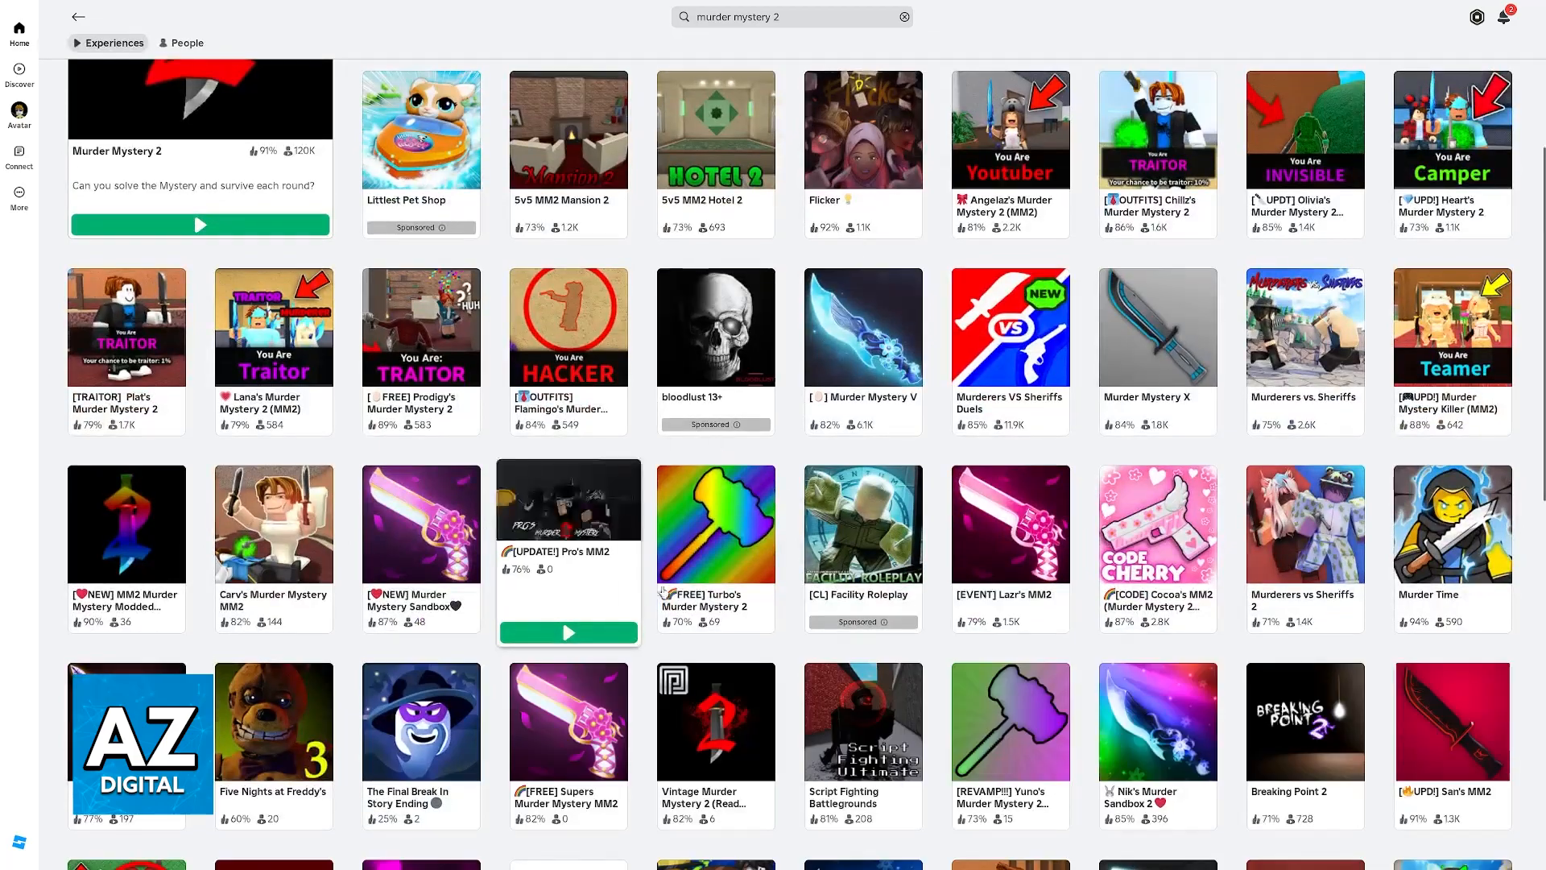
scroll(434, 450, "down", 3)
scroll(465, 287, "up", 5)
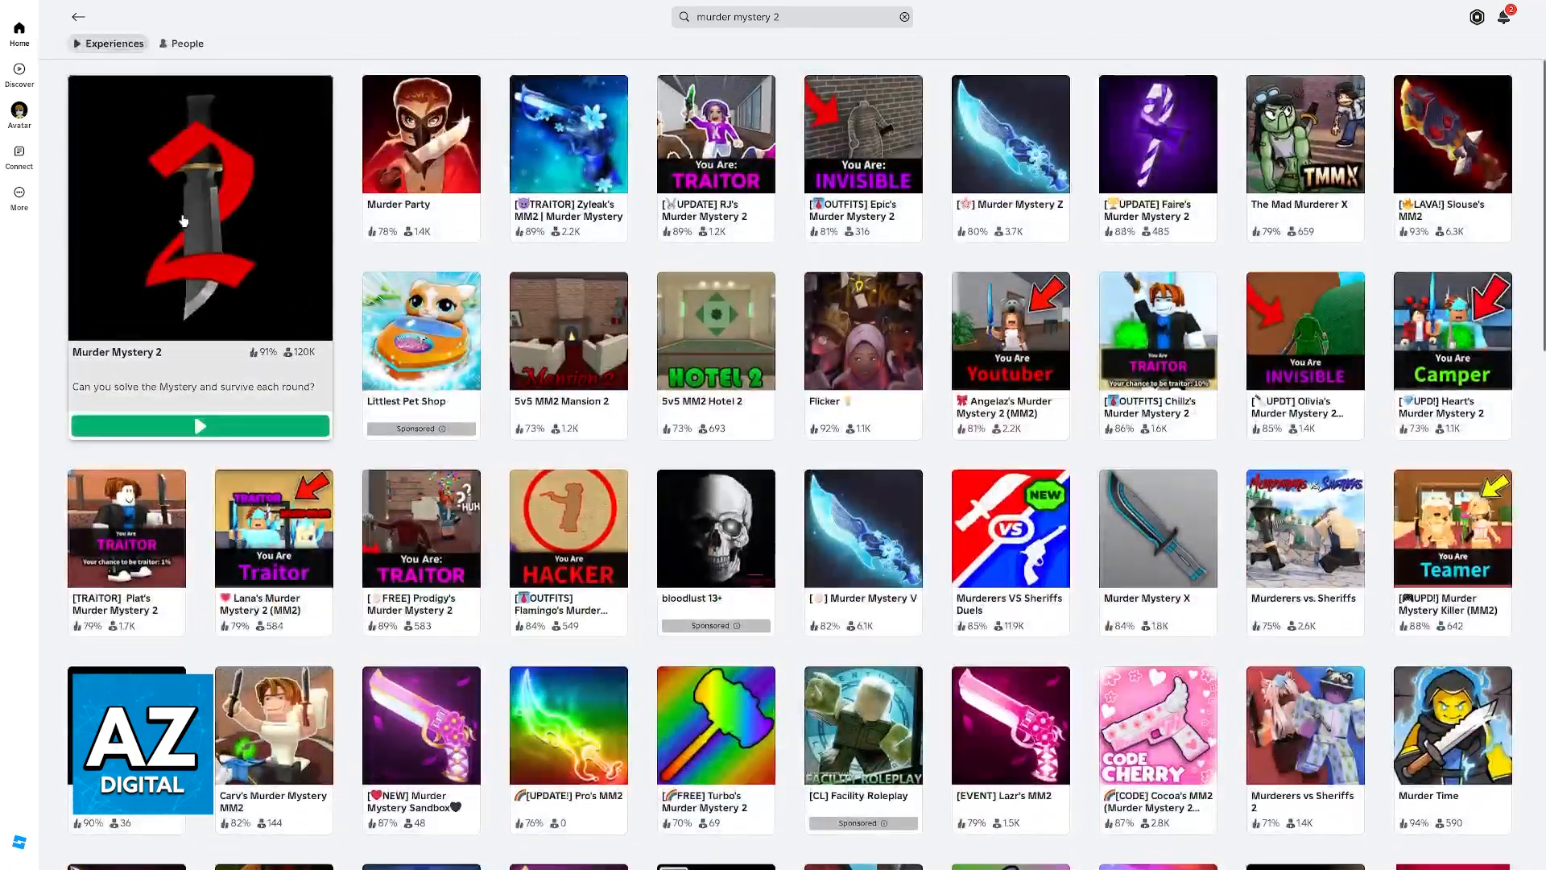
Open the Murder Mystery 2 tile from the results and launch the game with Play
left_click(181, 229)
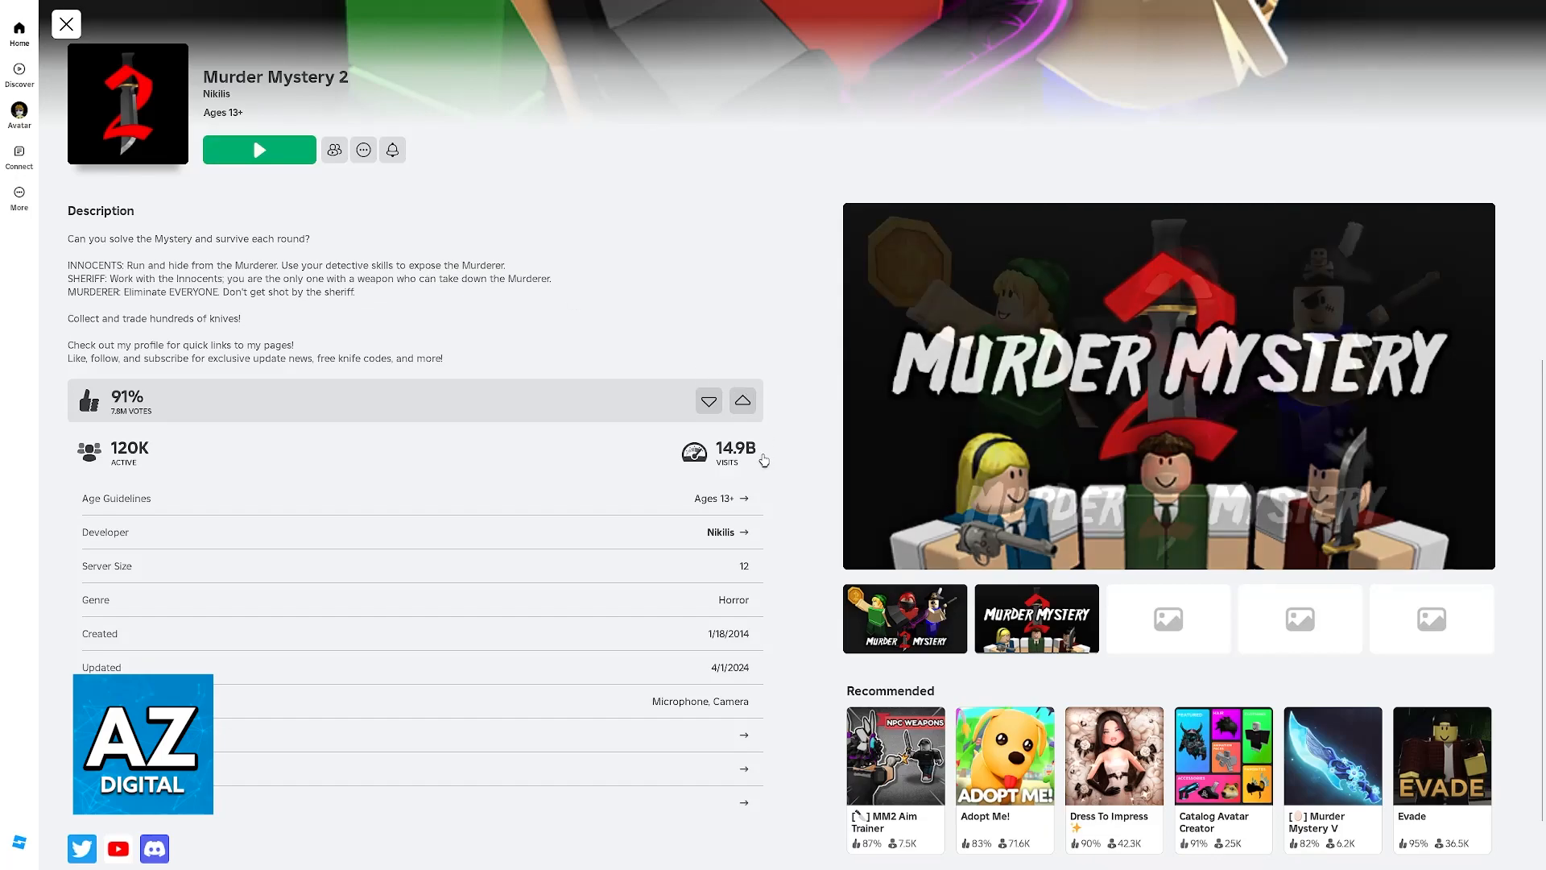
scroll(764, 460, "up", 5)
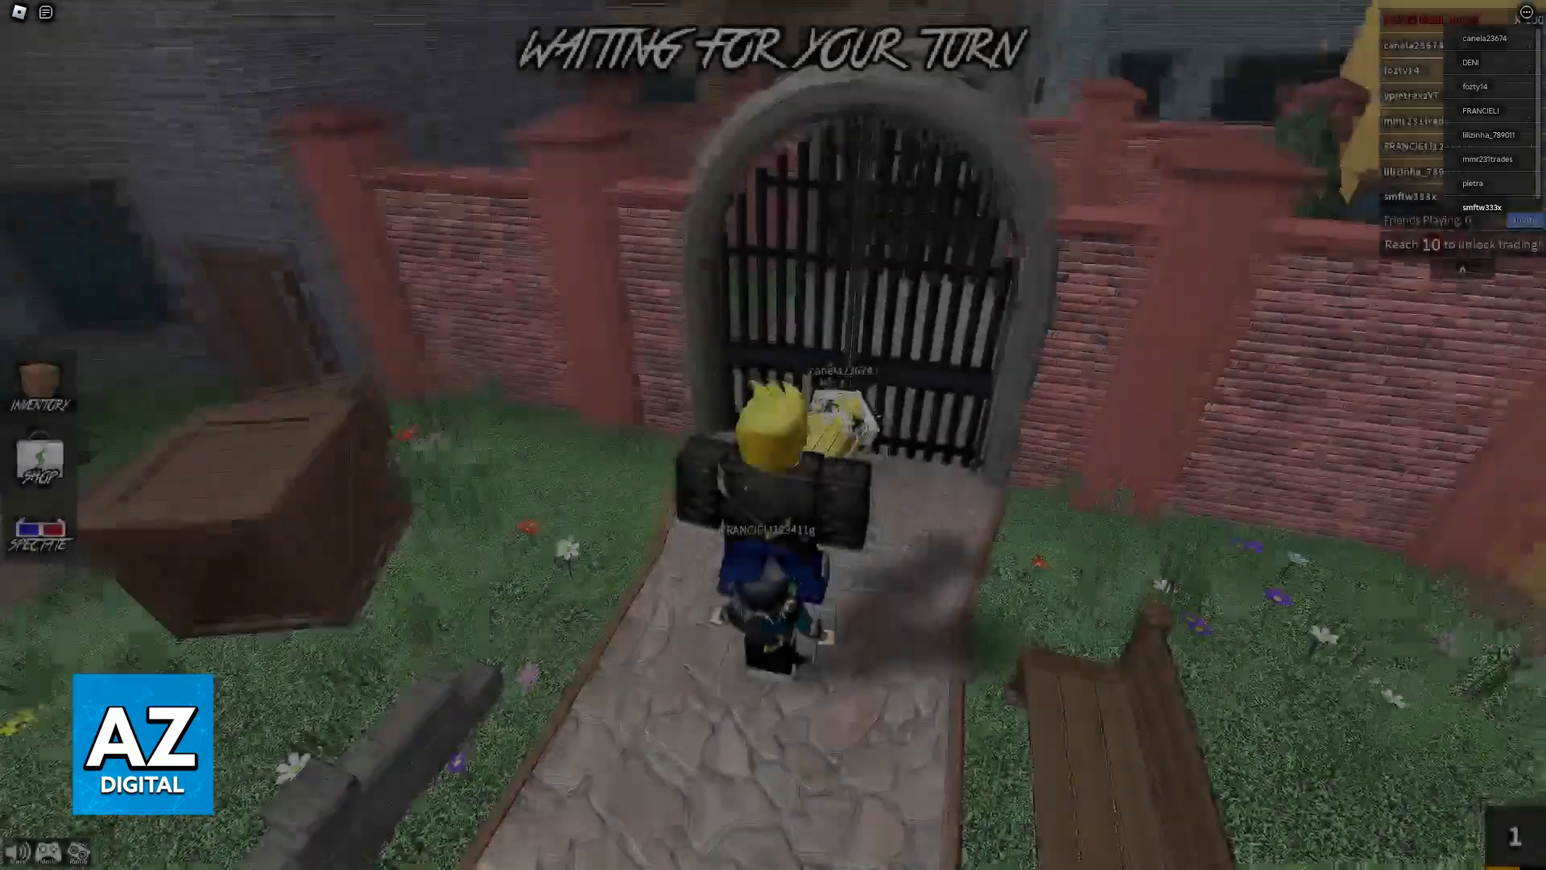
Walk to the fountain and show the Game Mode Browser with Standard, Disguises and Assassin
key("w")
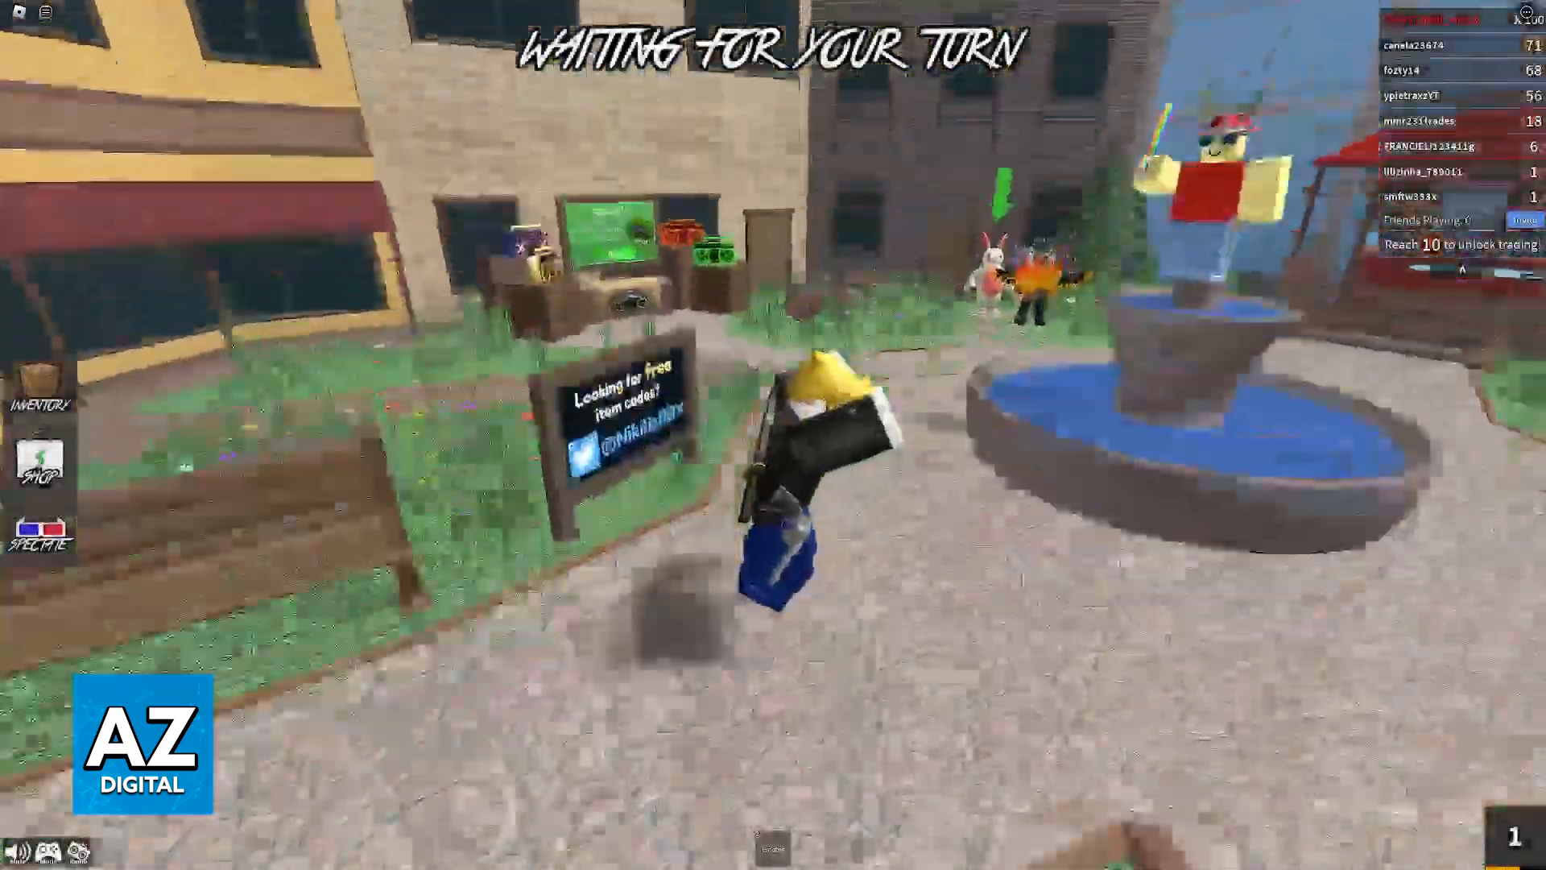
key("w")
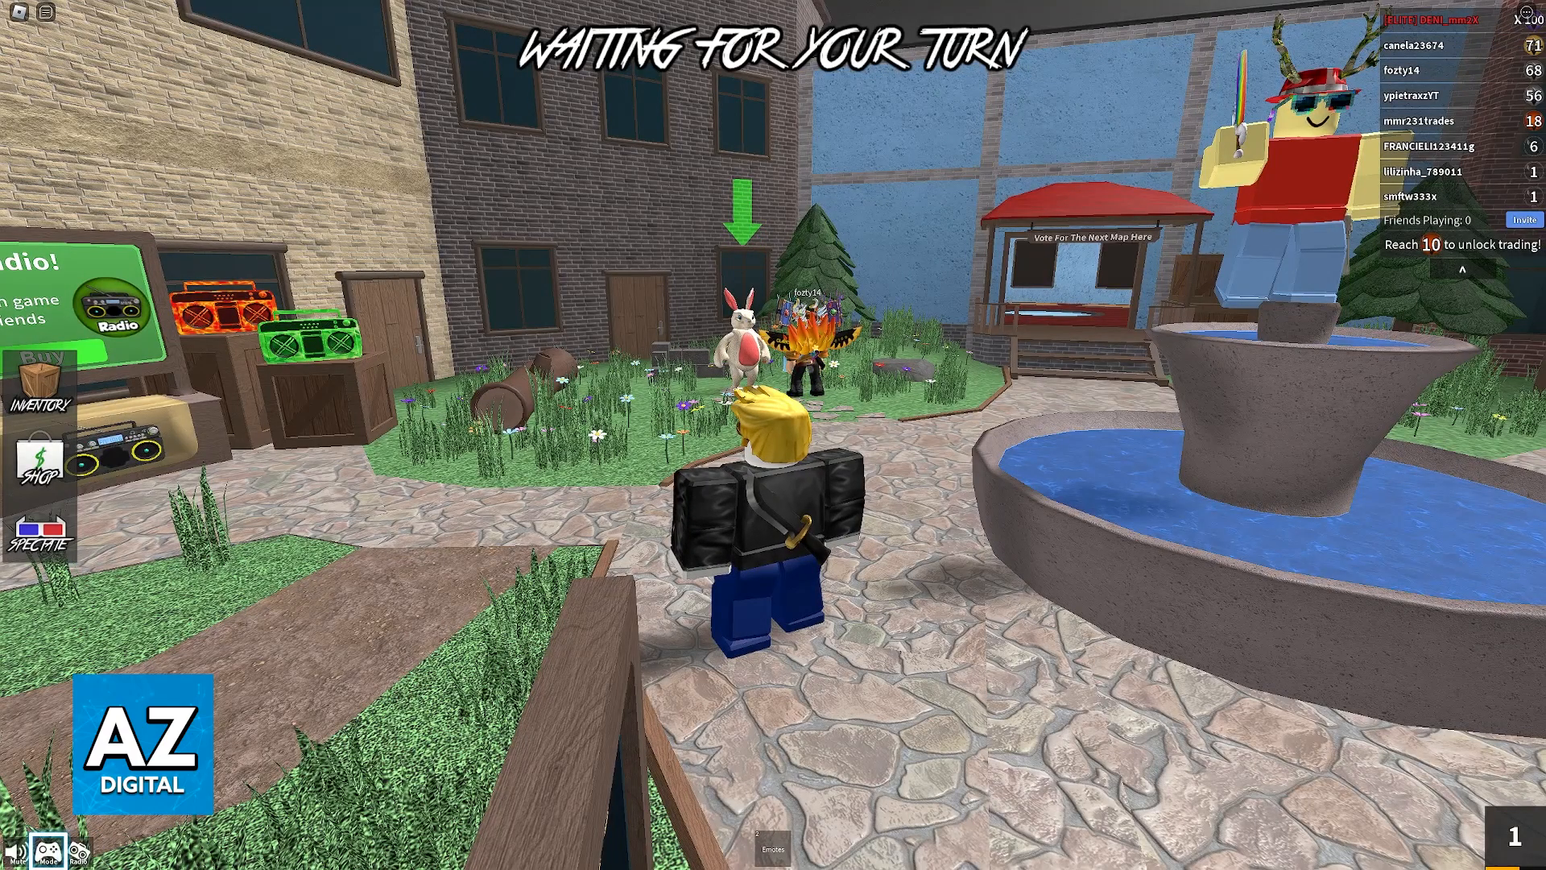
left_click(79, 851)
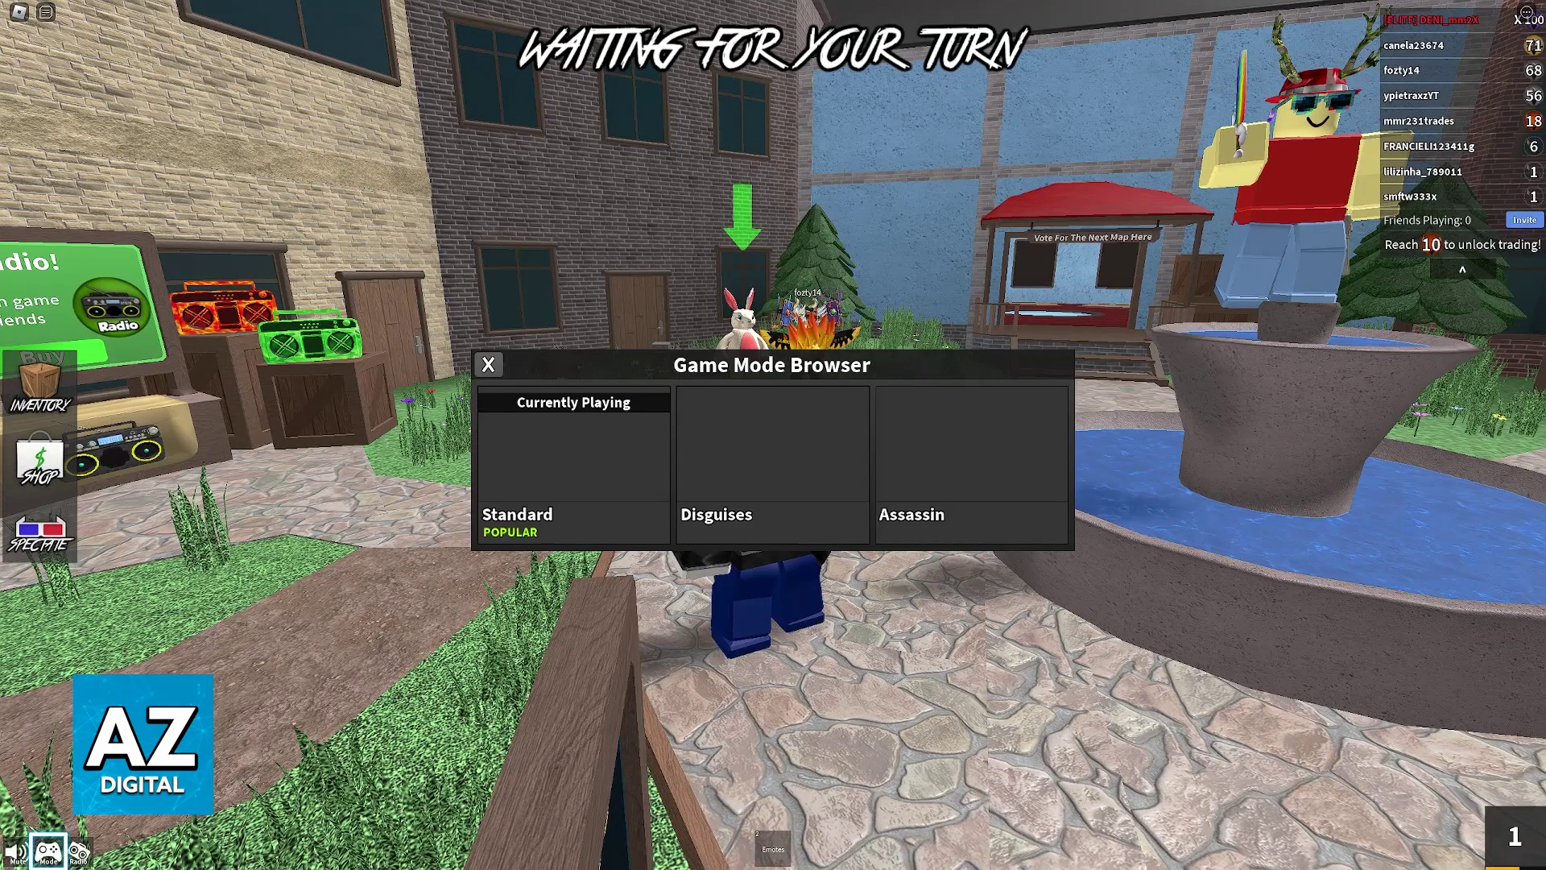
Dismiss the game mode choices and run across the lobby plaza toward the fountain
left_click(488, 364)
key("w")
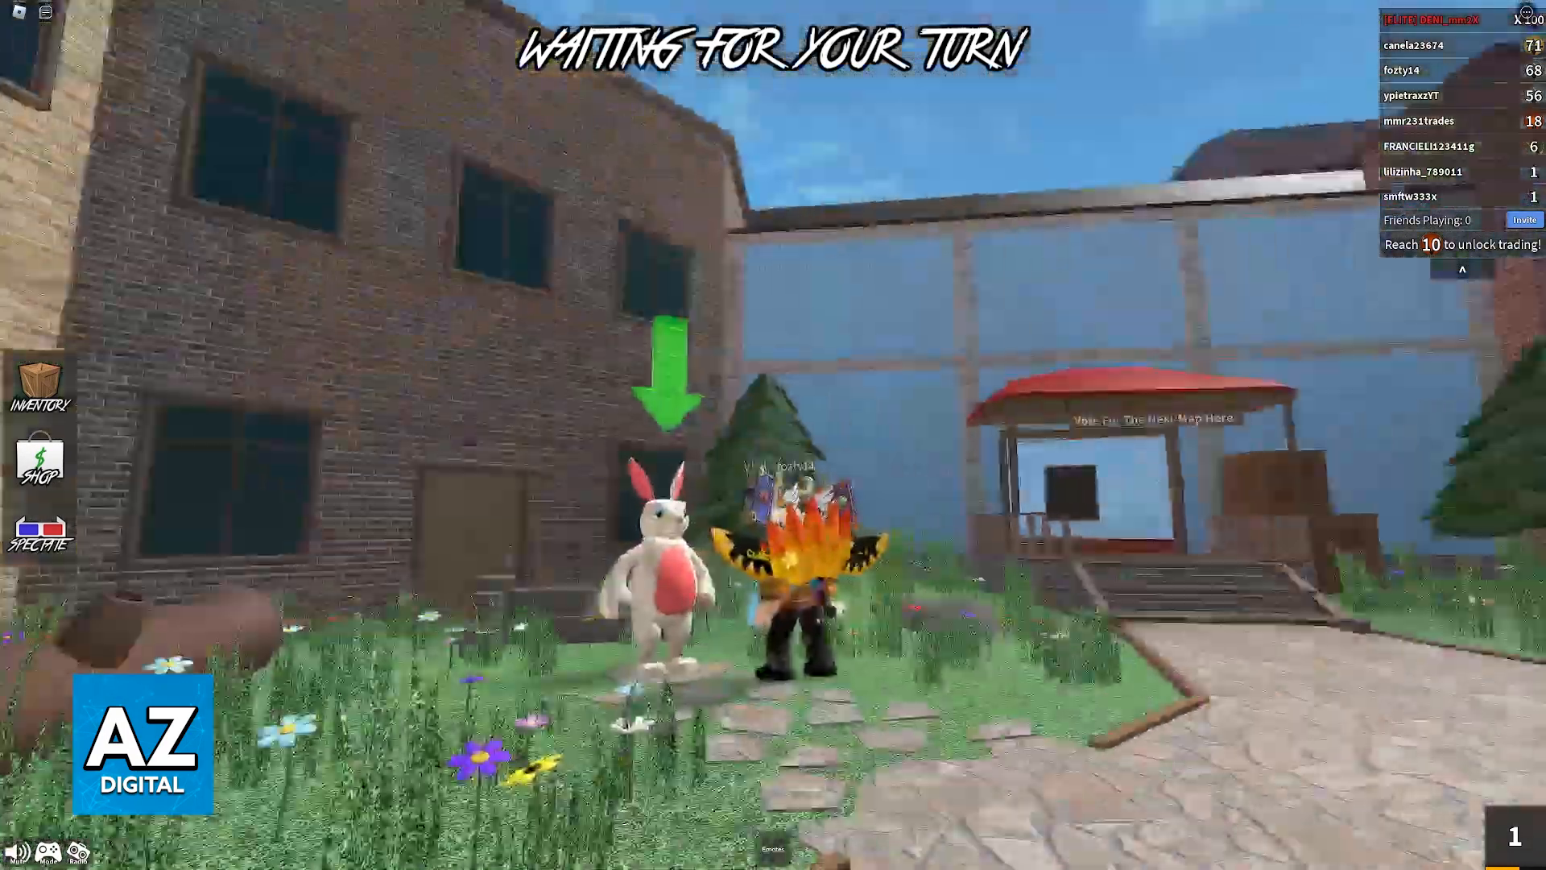
key("w")
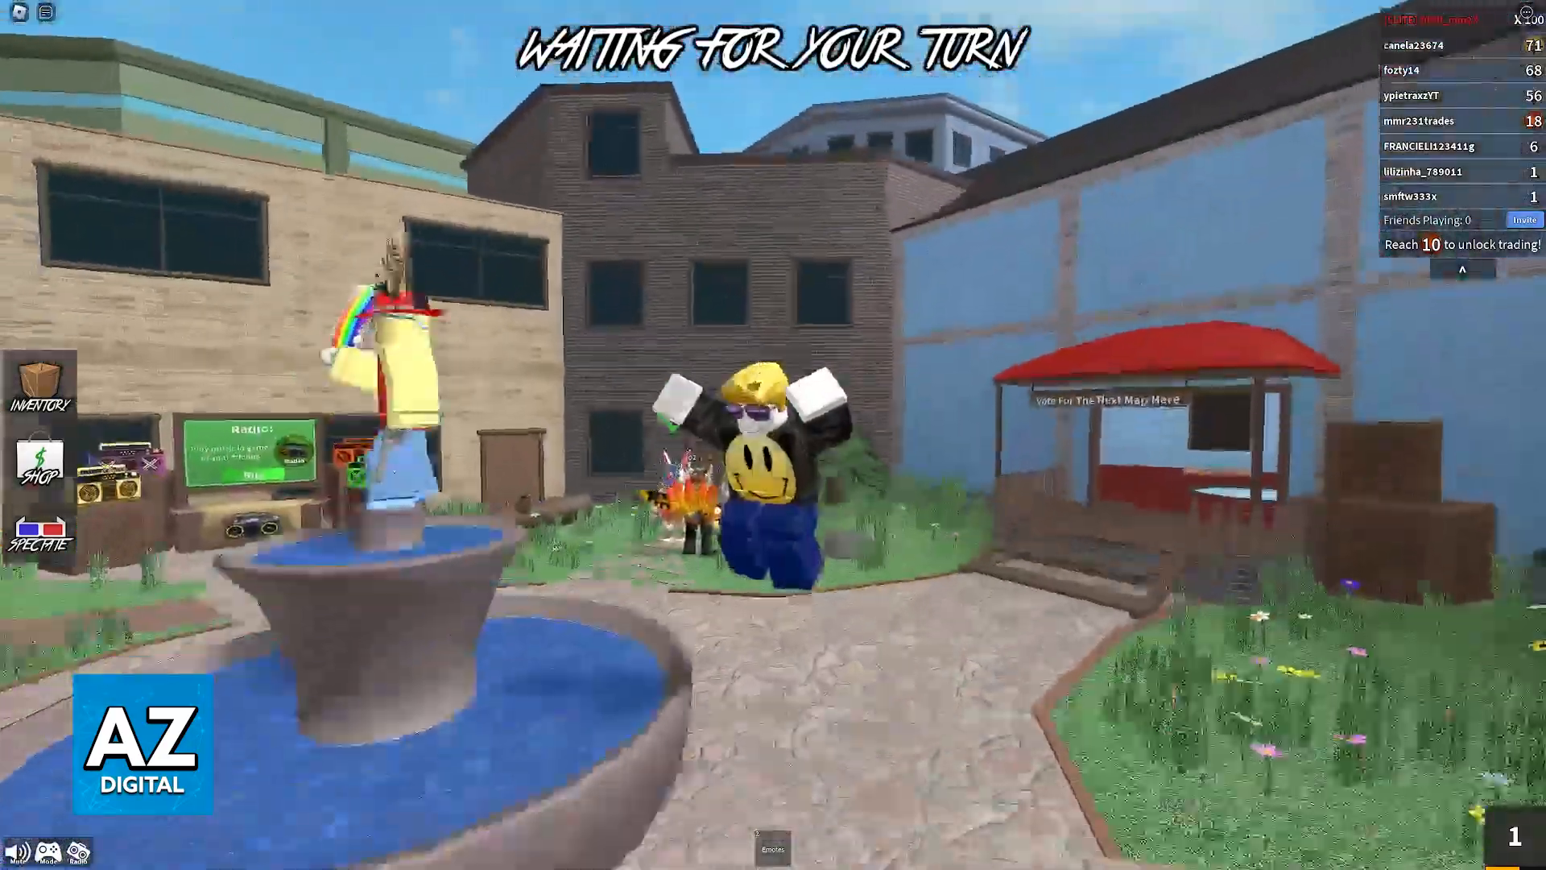
key("w")
key("b")
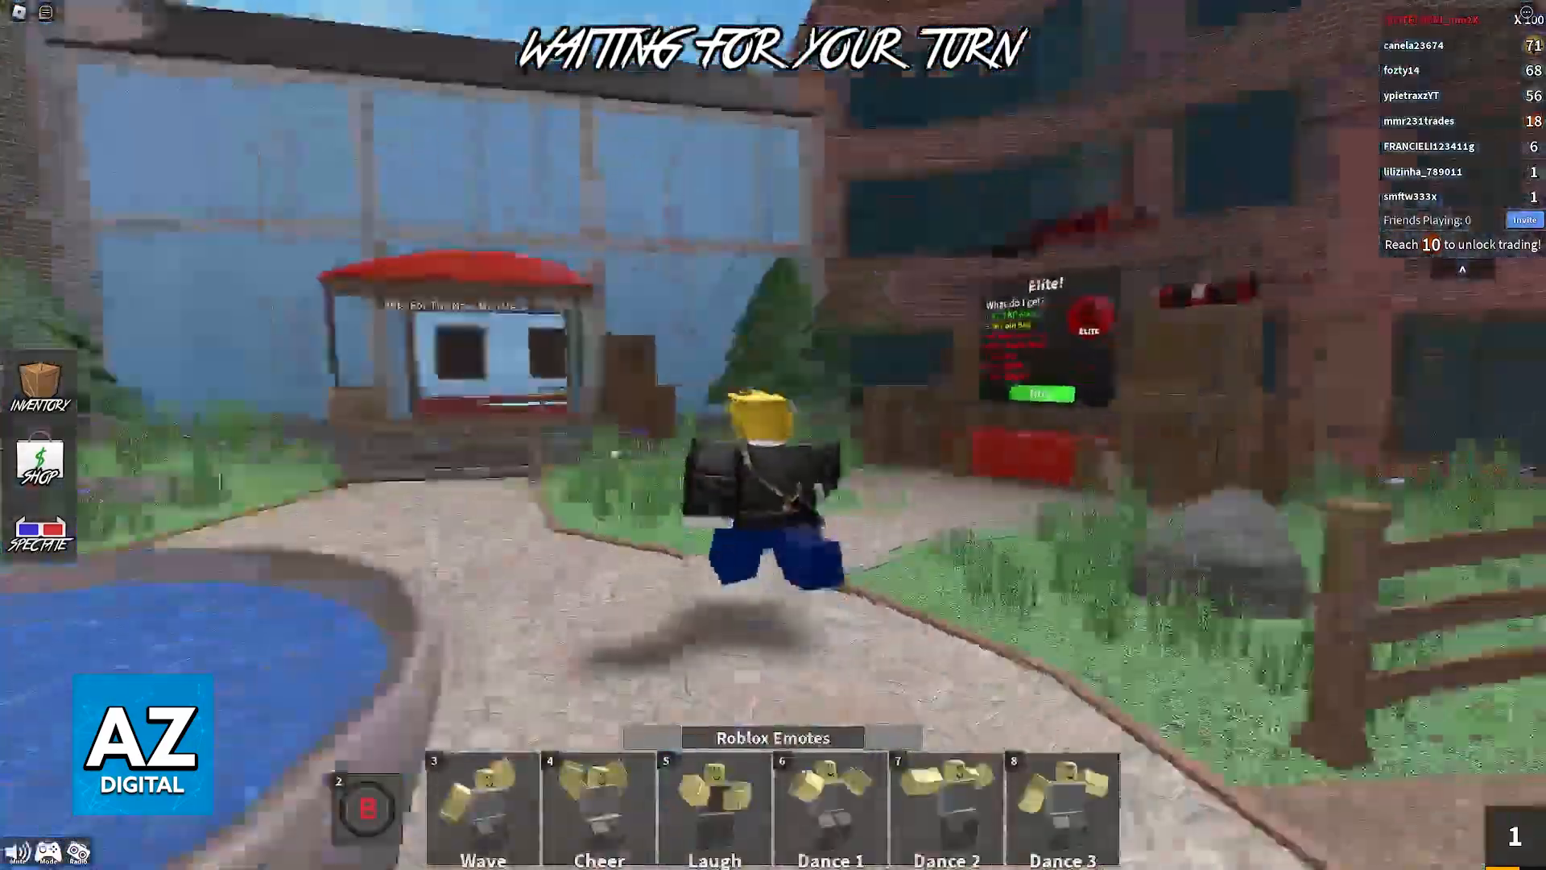
key("w")
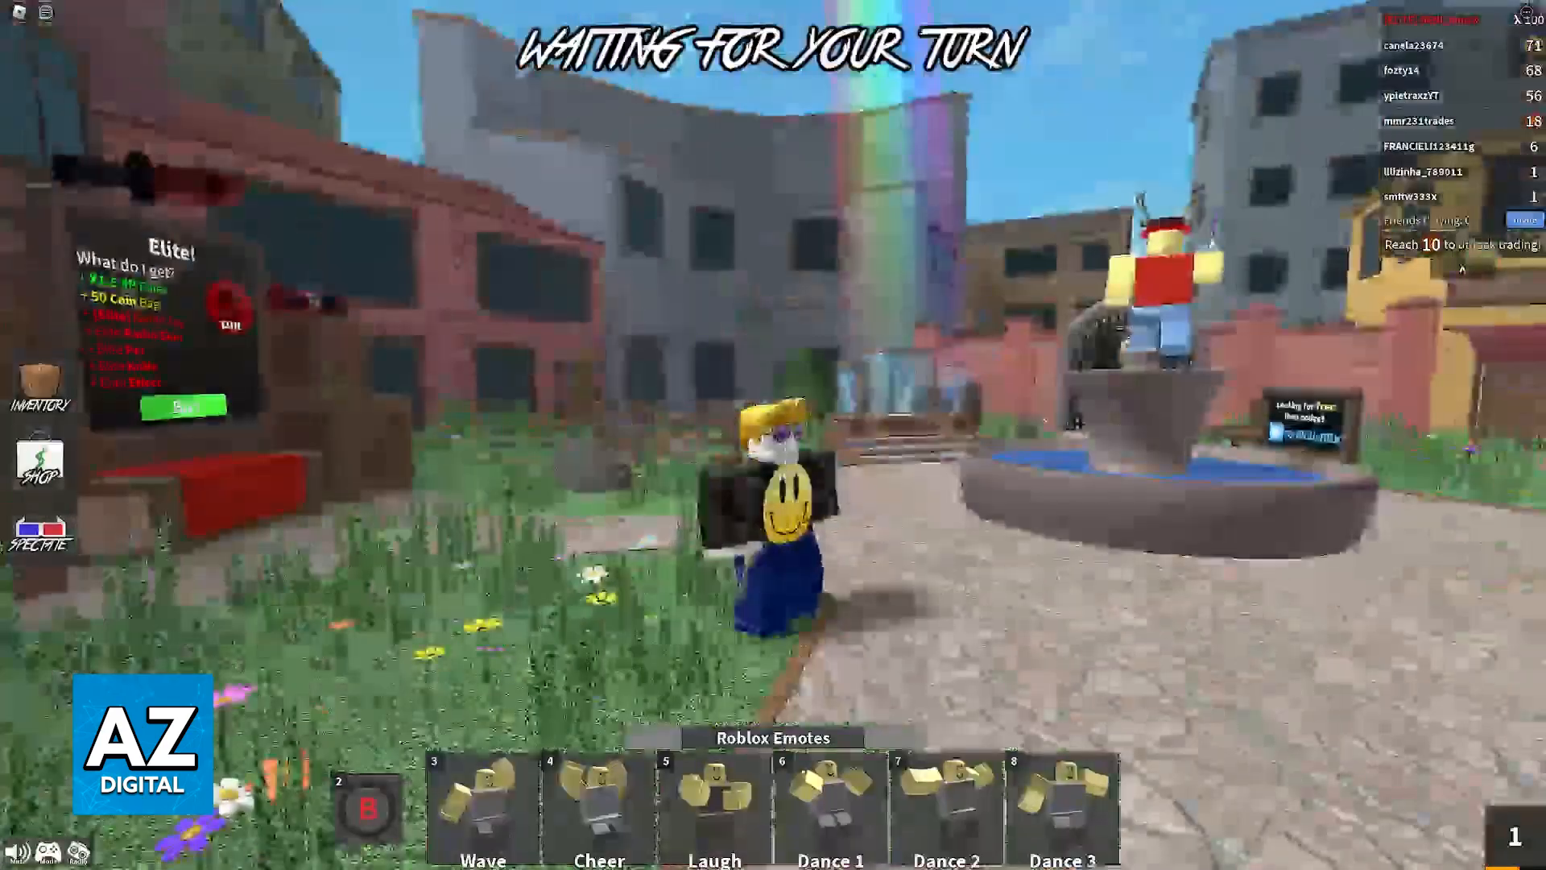
Perform the Dance 1 emote and turn the camera around the character
key("7")
key("6")
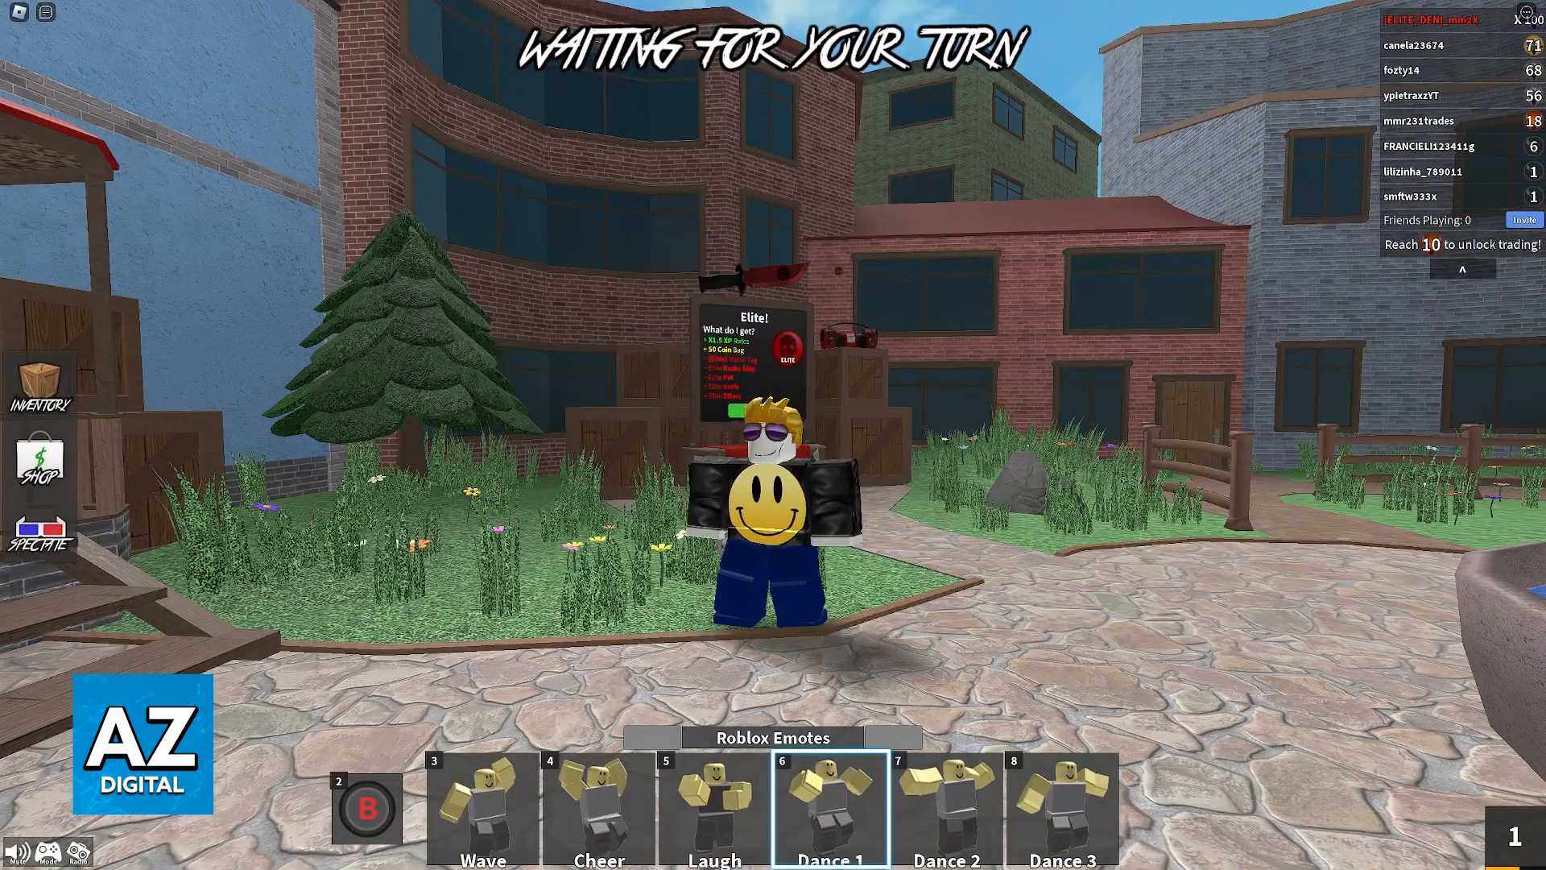
key("6")
left_click_drag(967, 483, 605, 483)
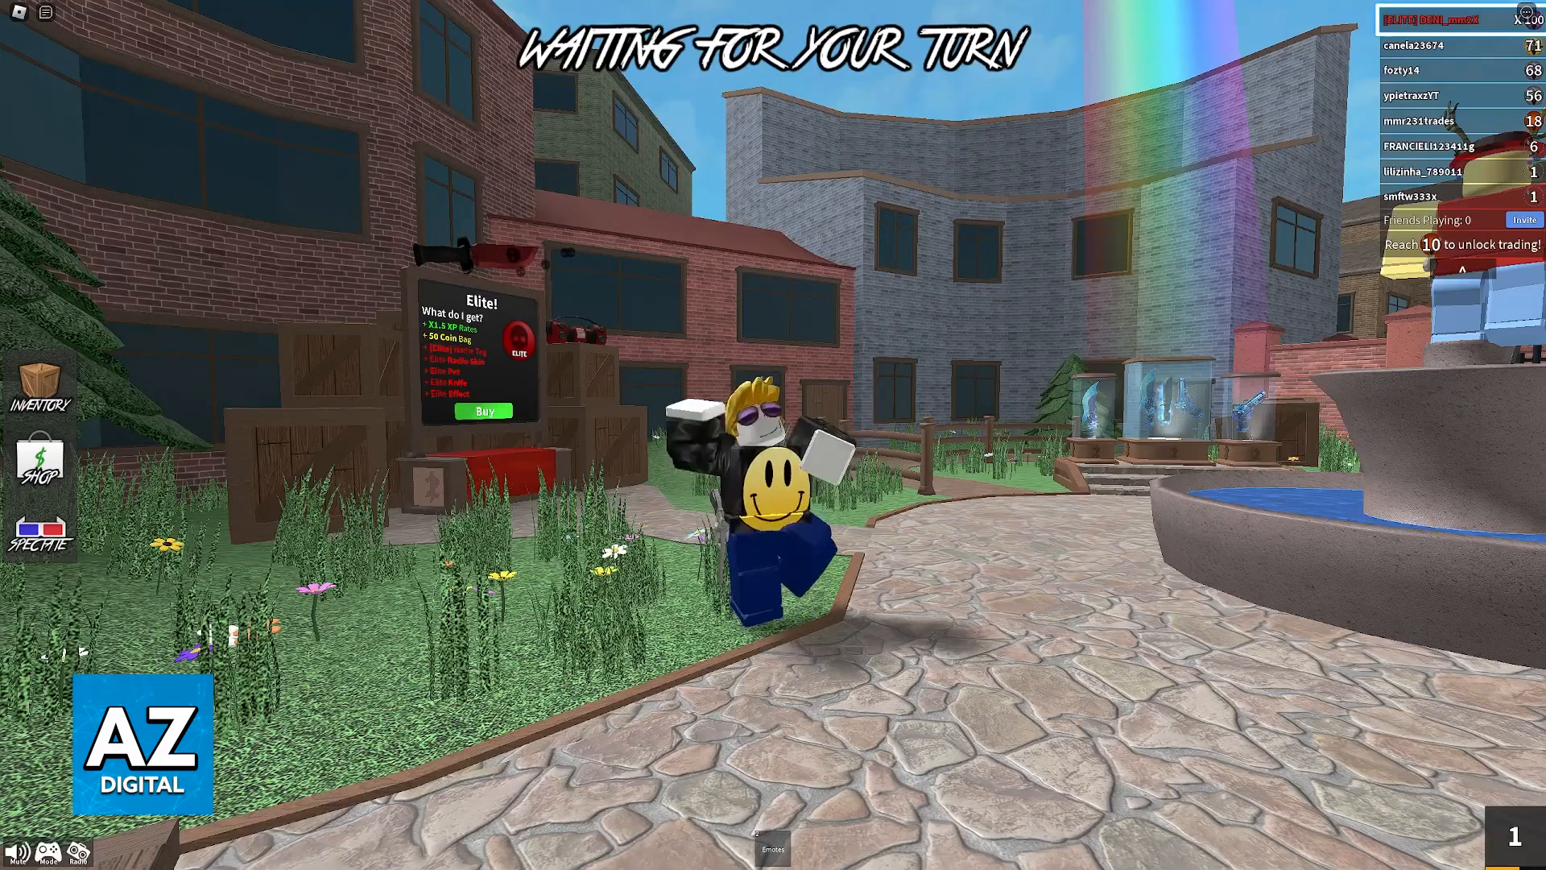
Walk past the Vote For The Next Map booth, showing and hiding the emotes bar
key("w")
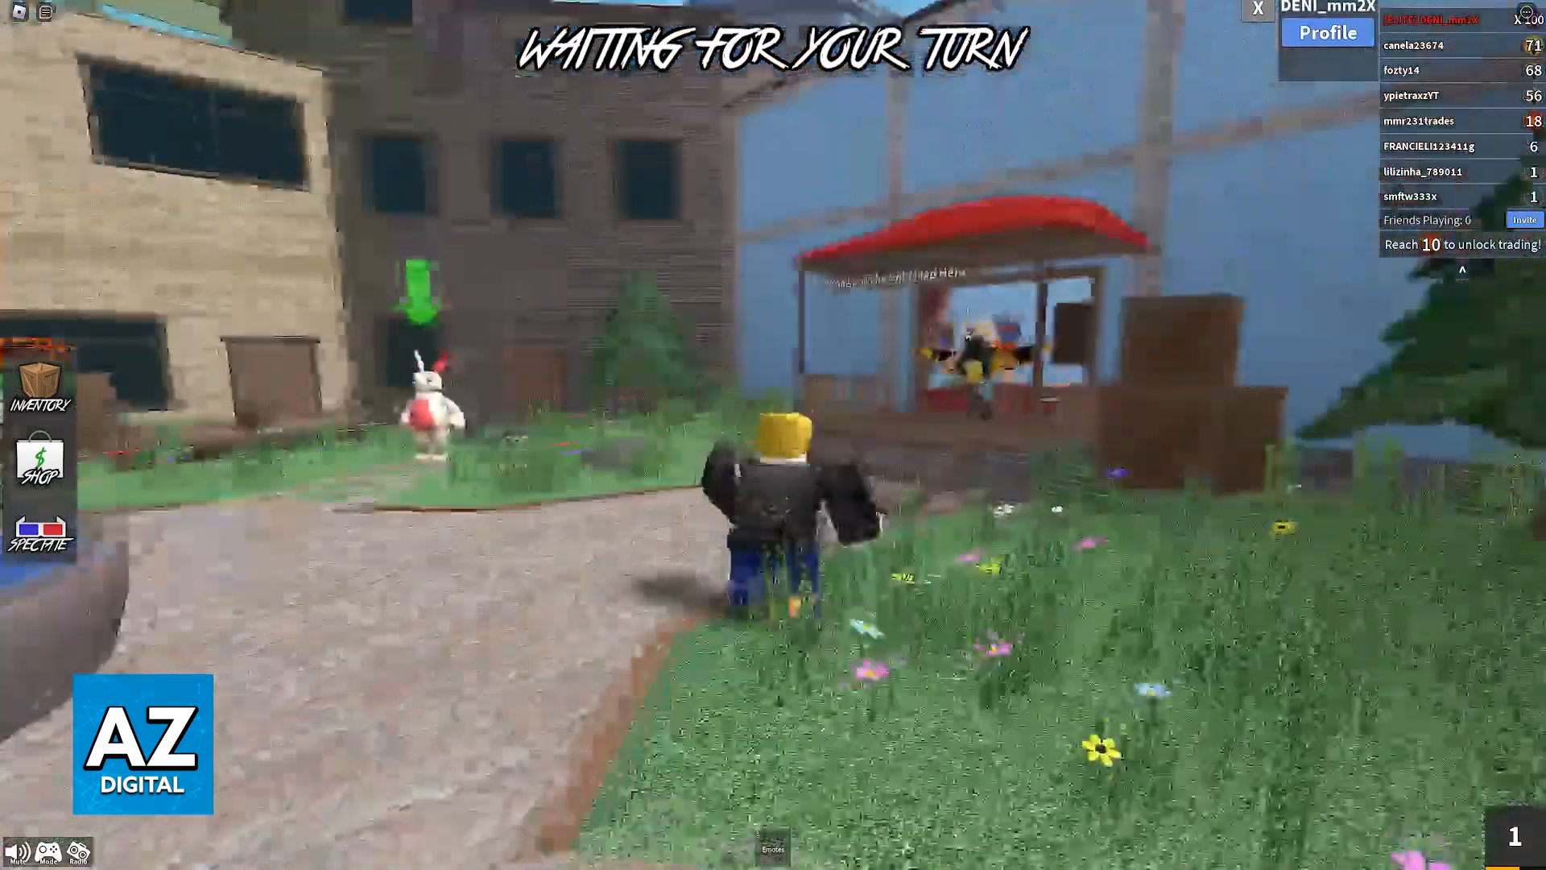
key("w")
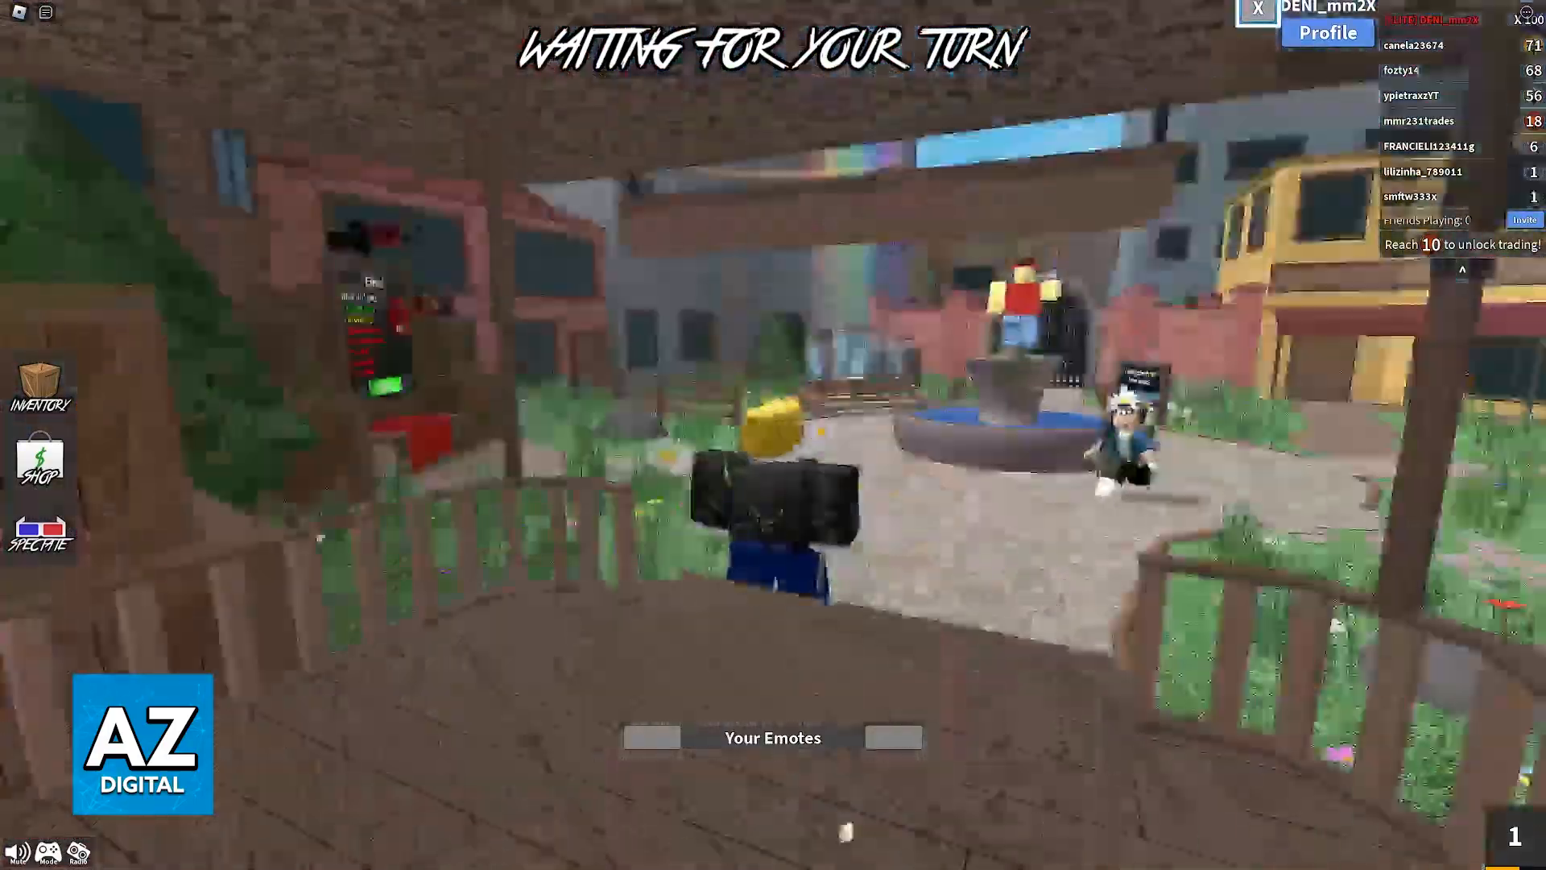
key("b")
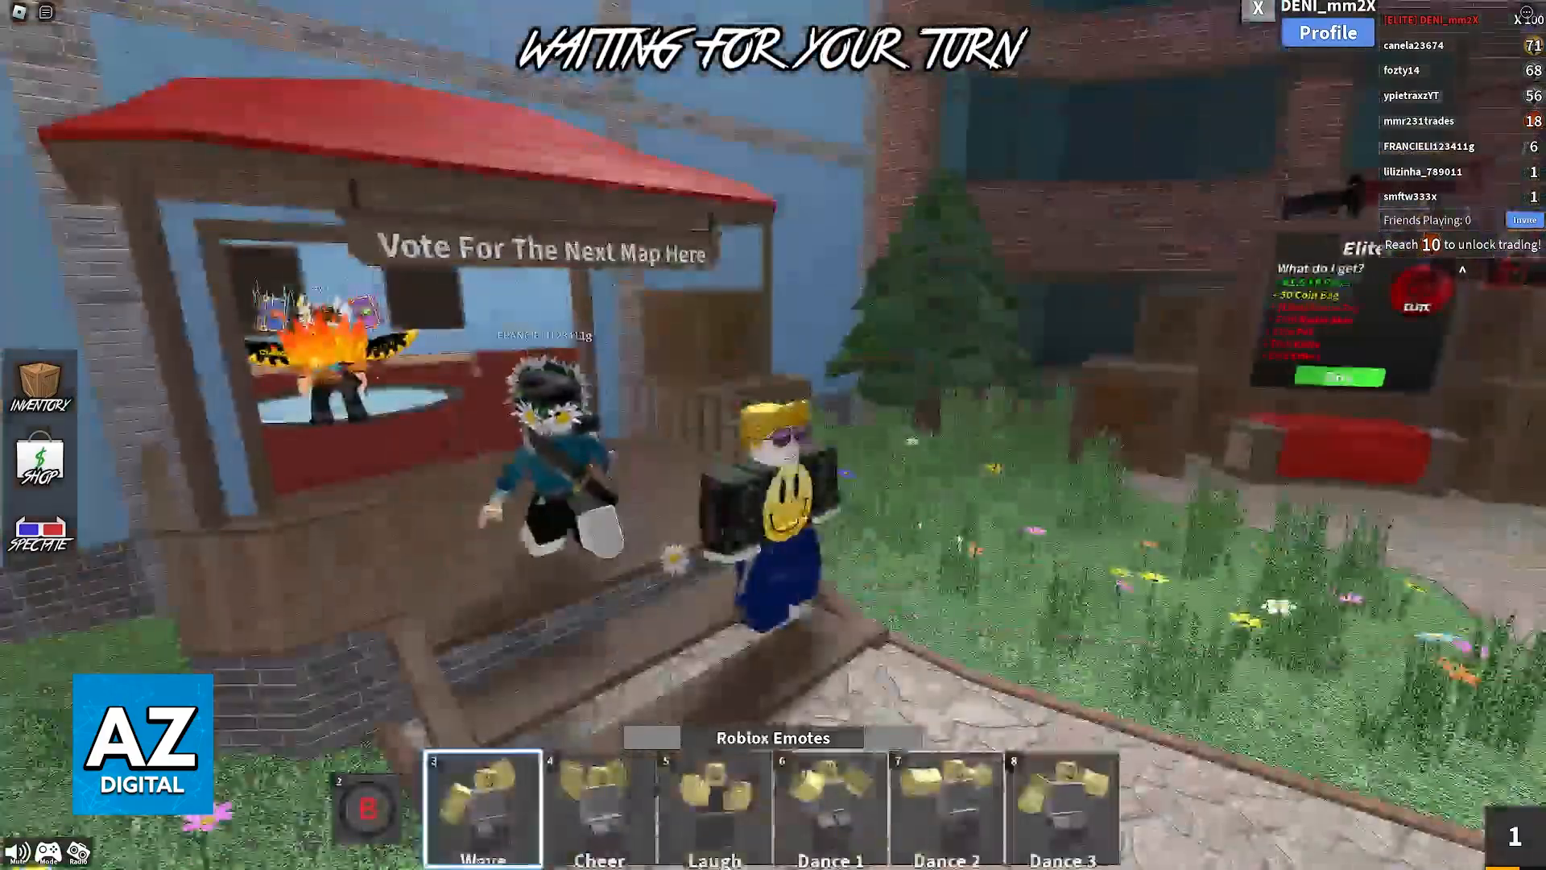
key("b")
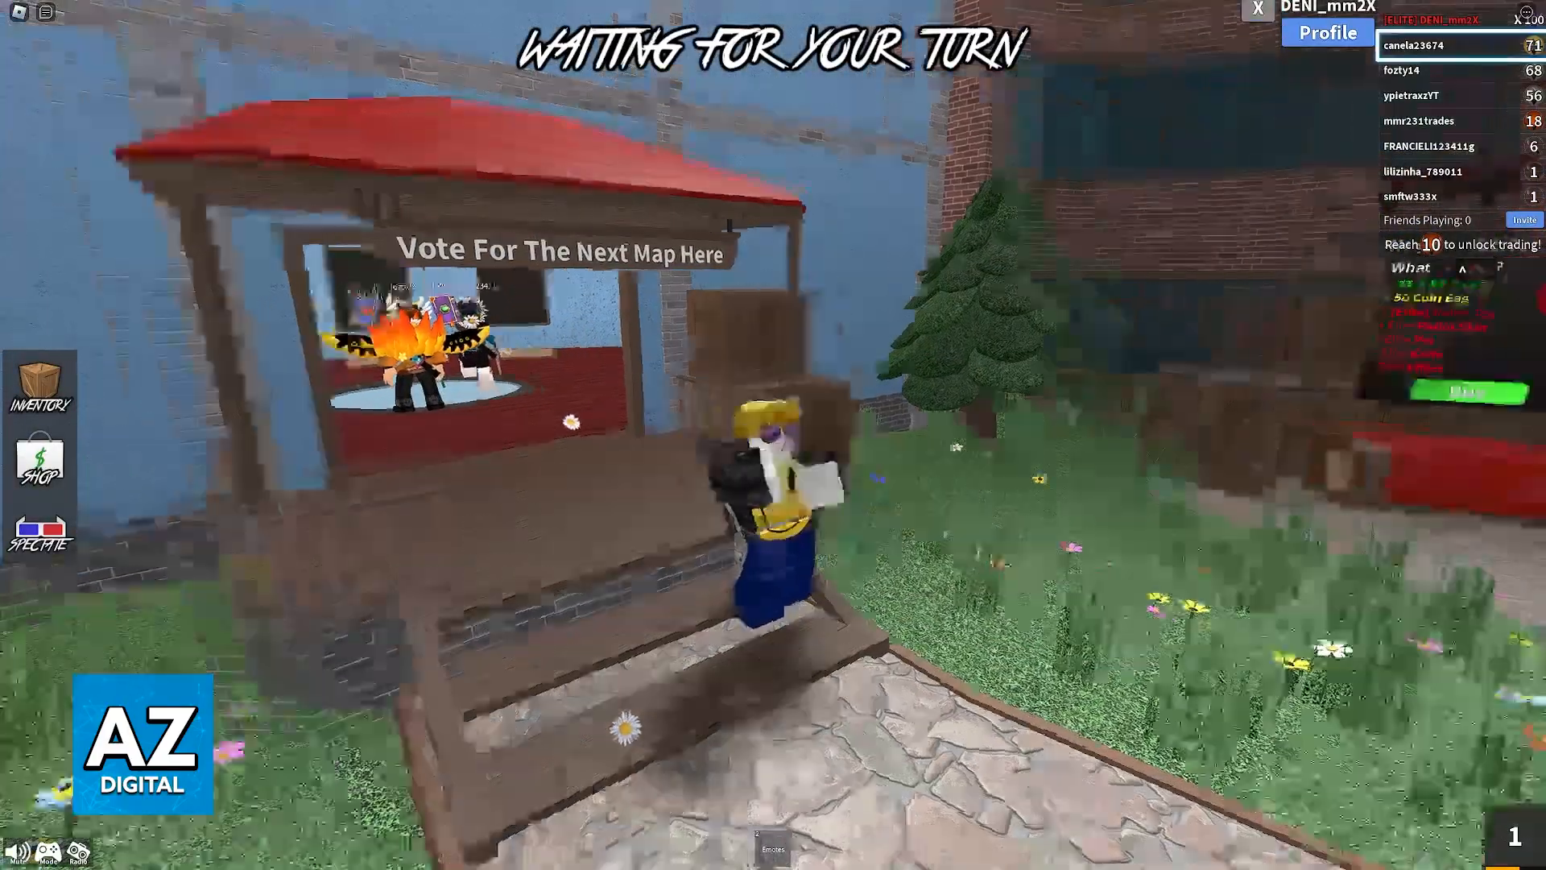